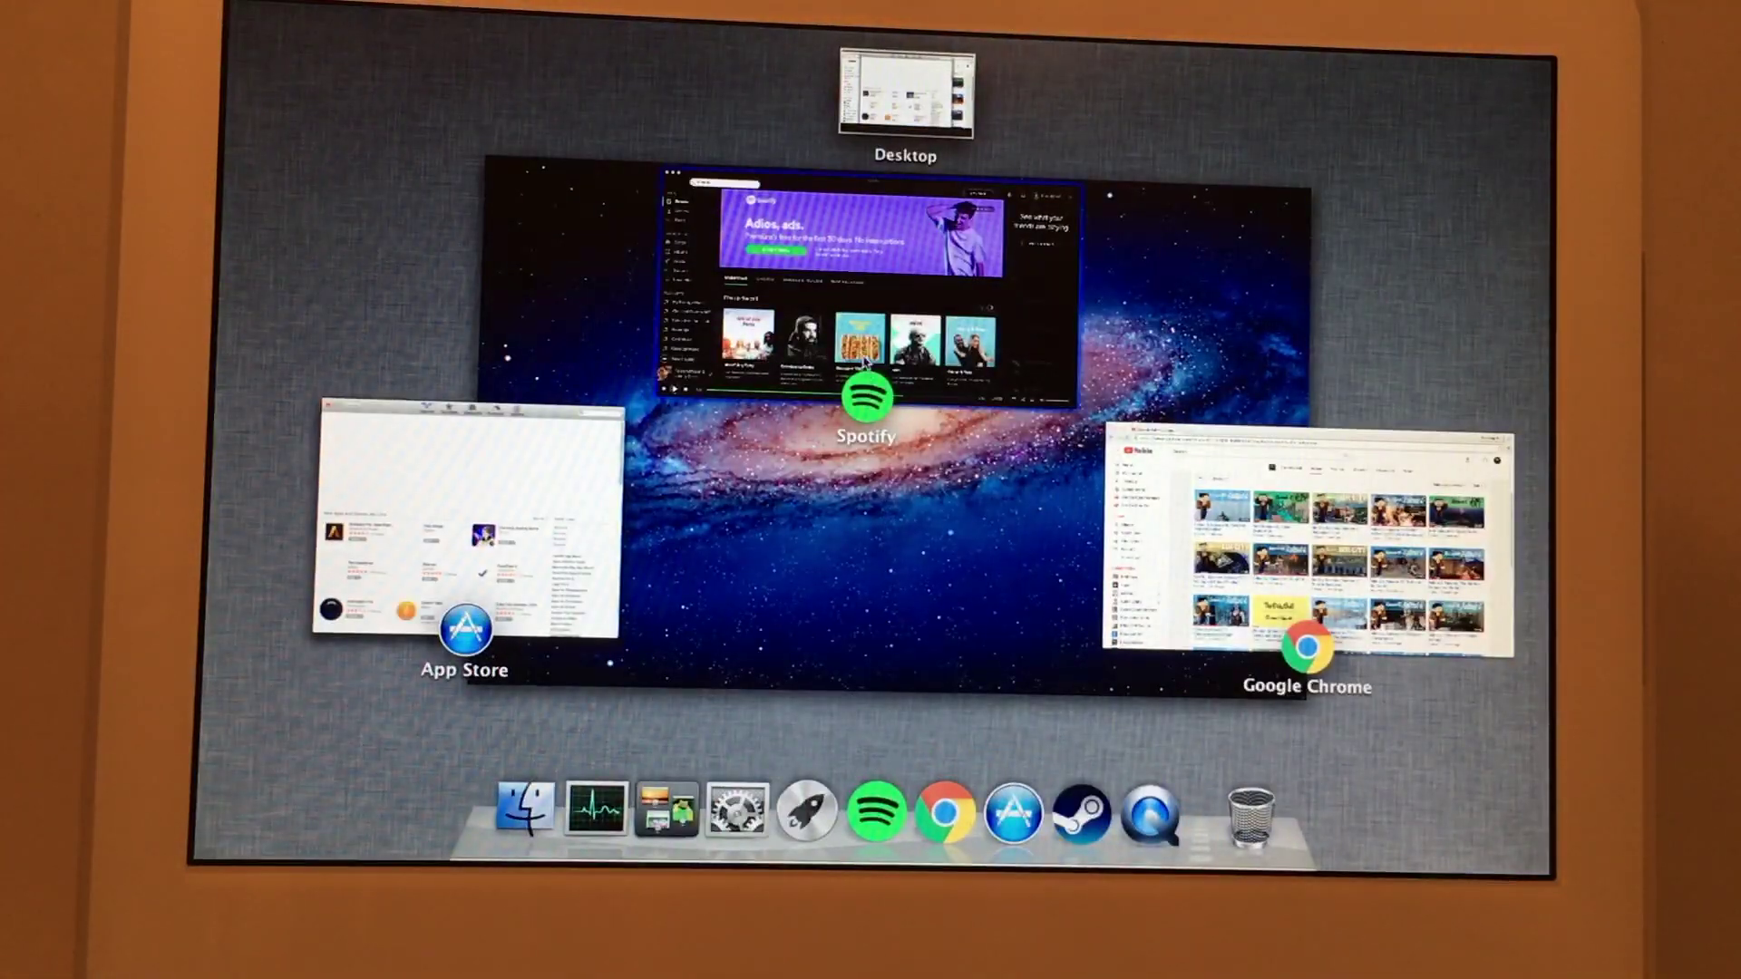
From Spotify, open About This Mac's More Info, review the Displays and 3 GB Memory tabs, then close it.
left_click(865, 361)
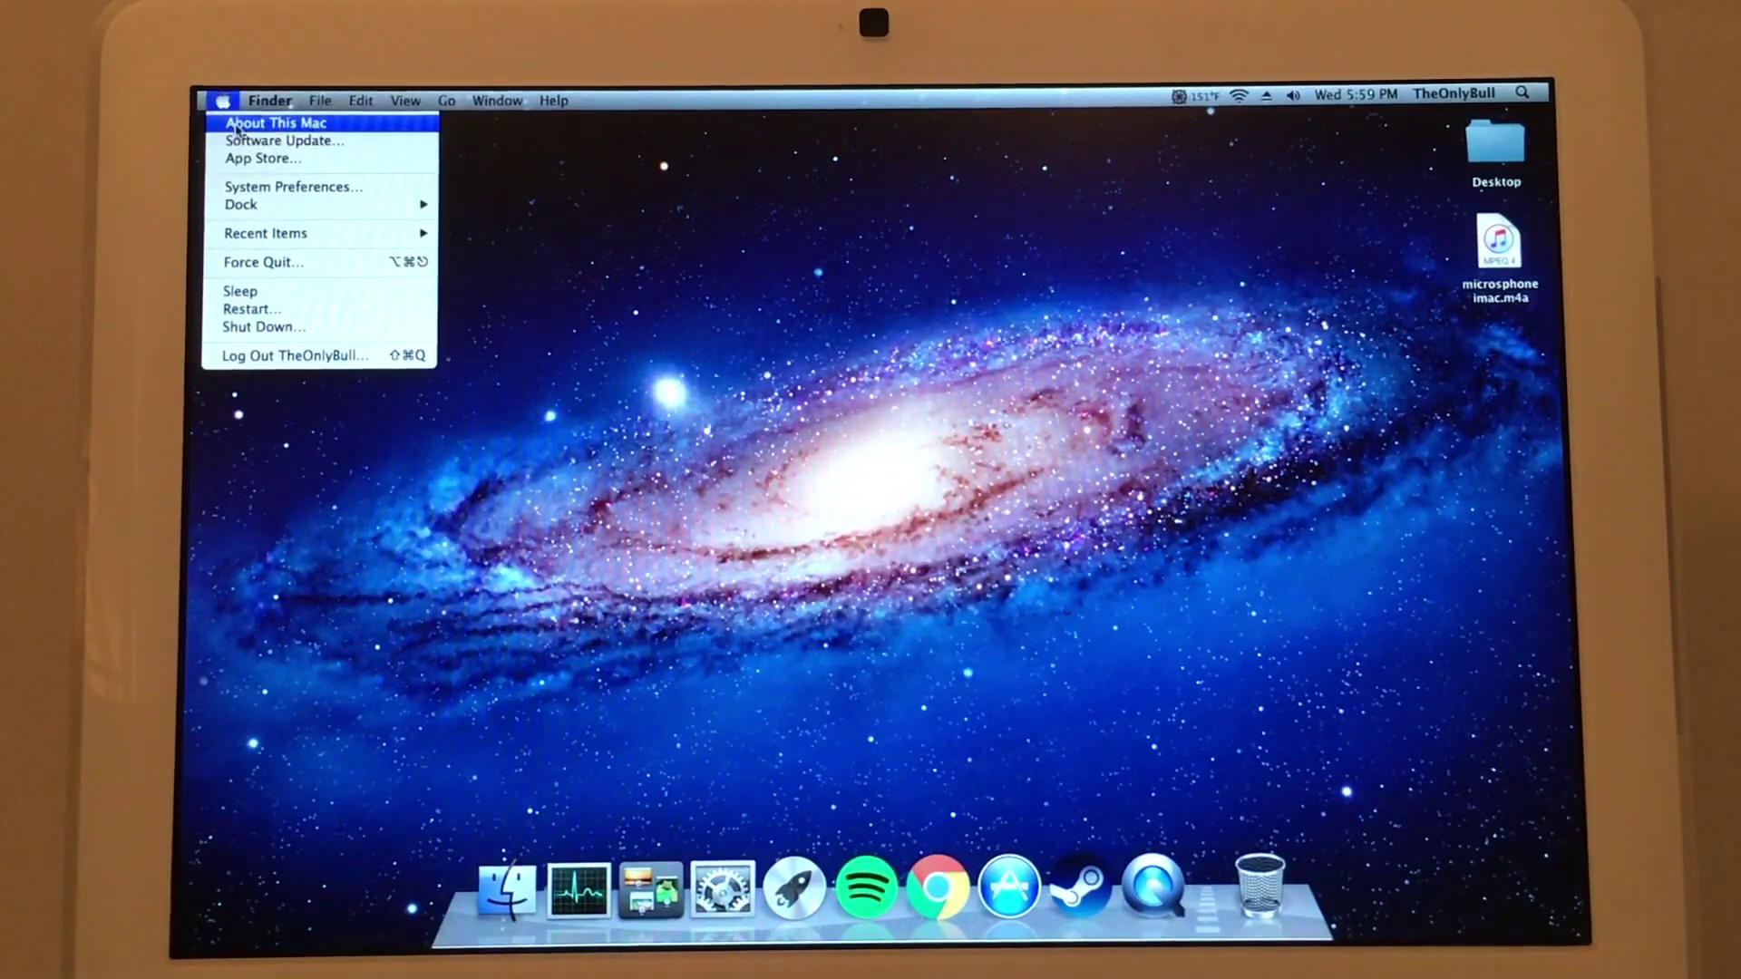
left_click(234, 124)
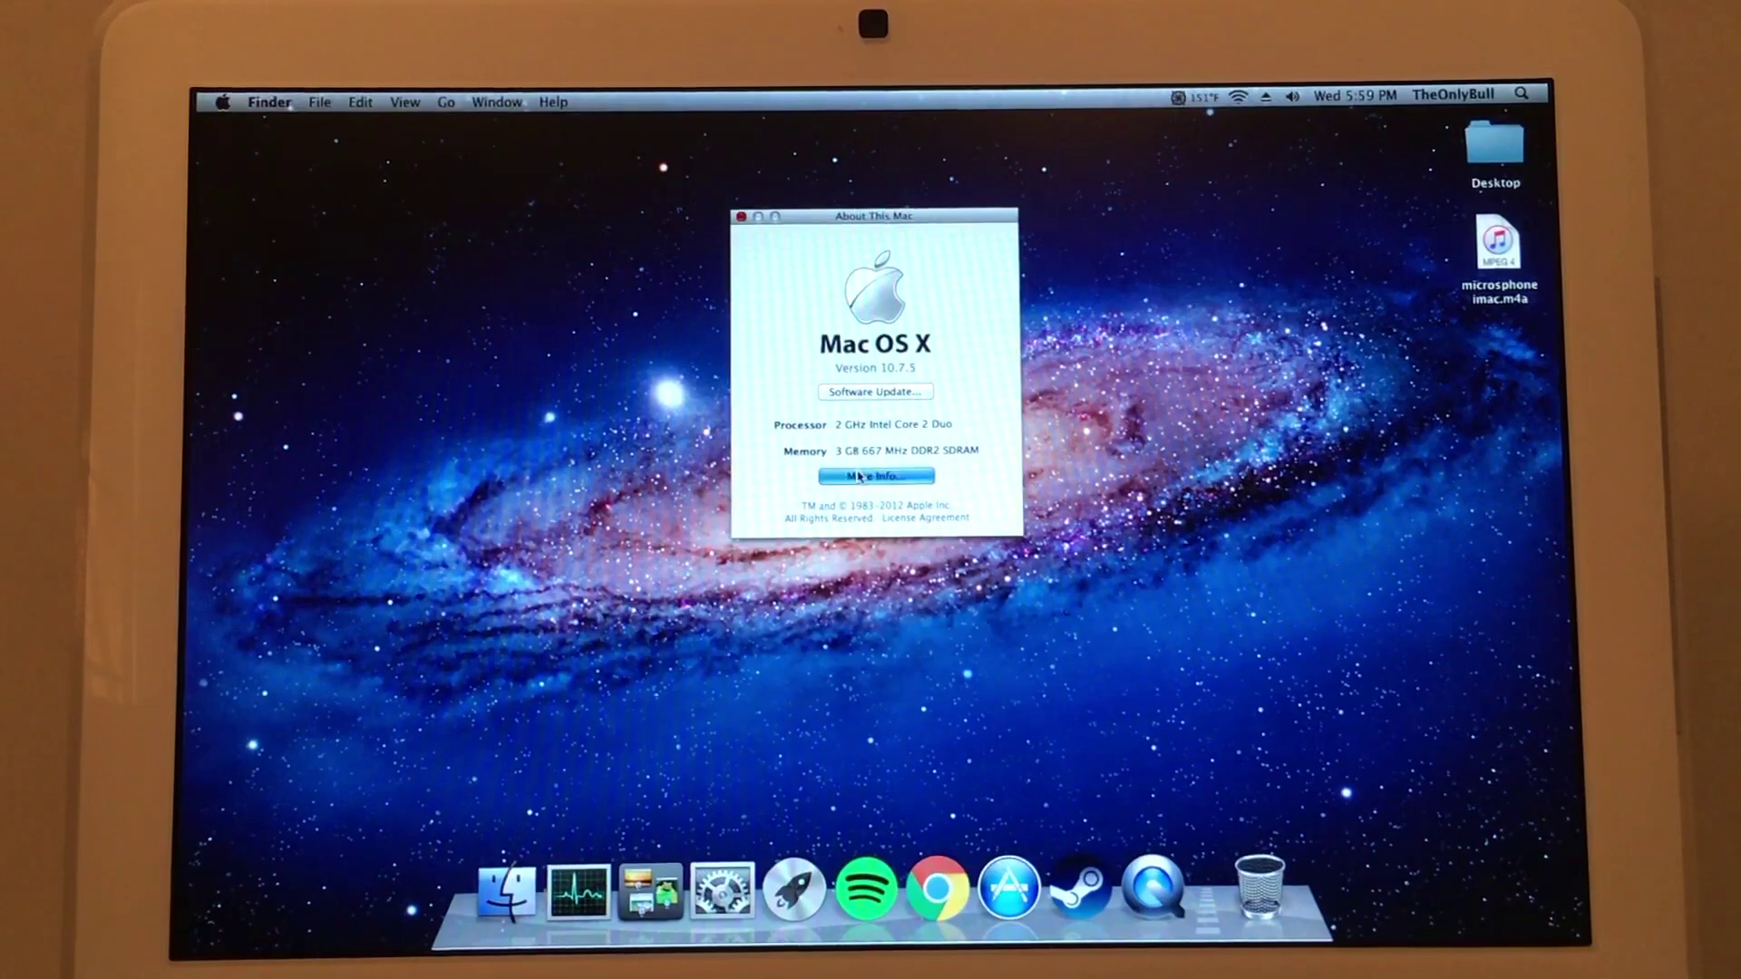
left_click(861, 476)
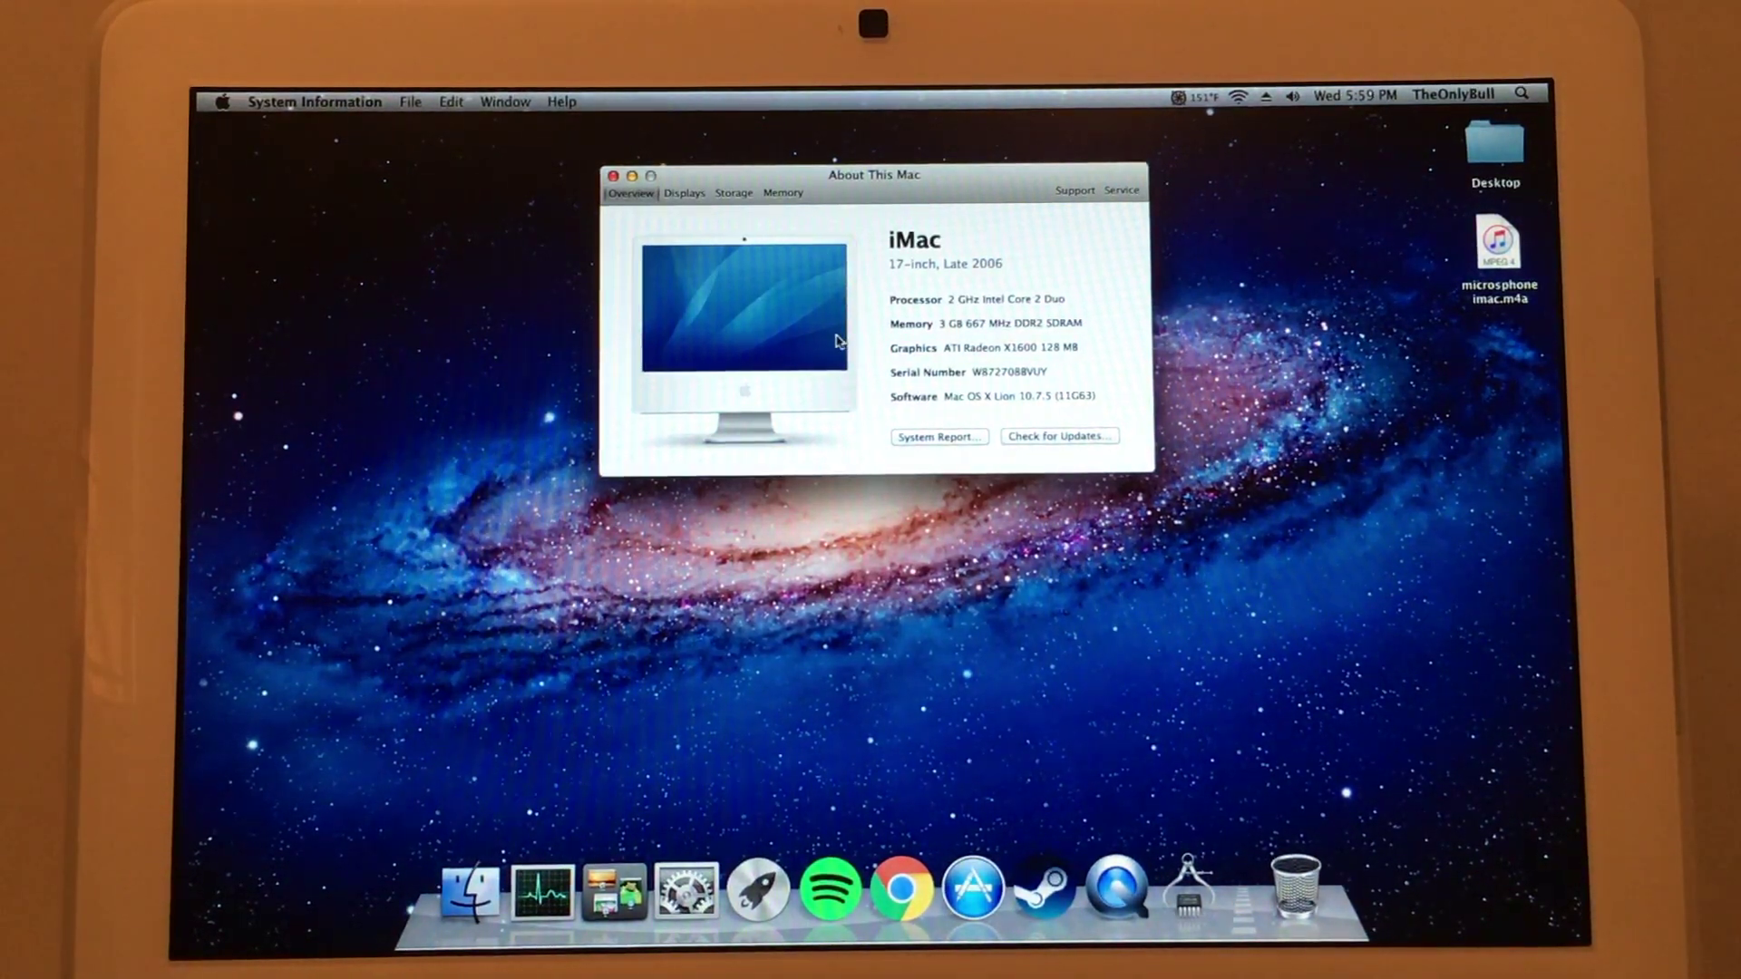
left_click(673, 195)
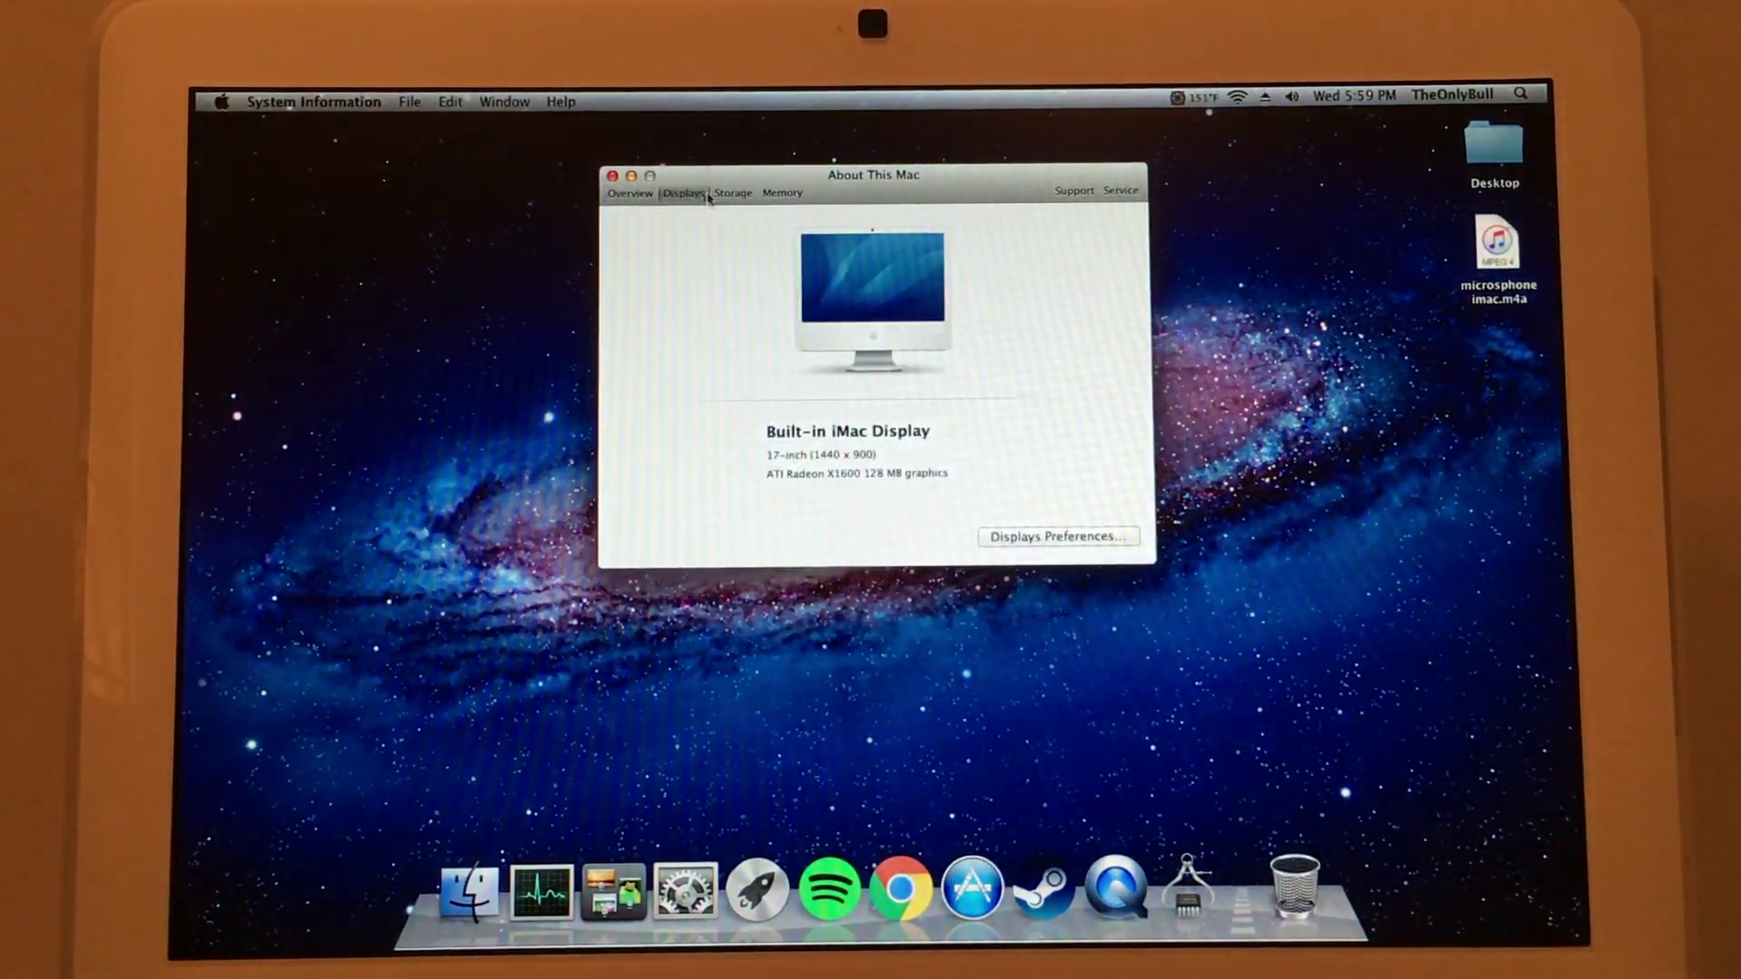
left_click(782, 195)
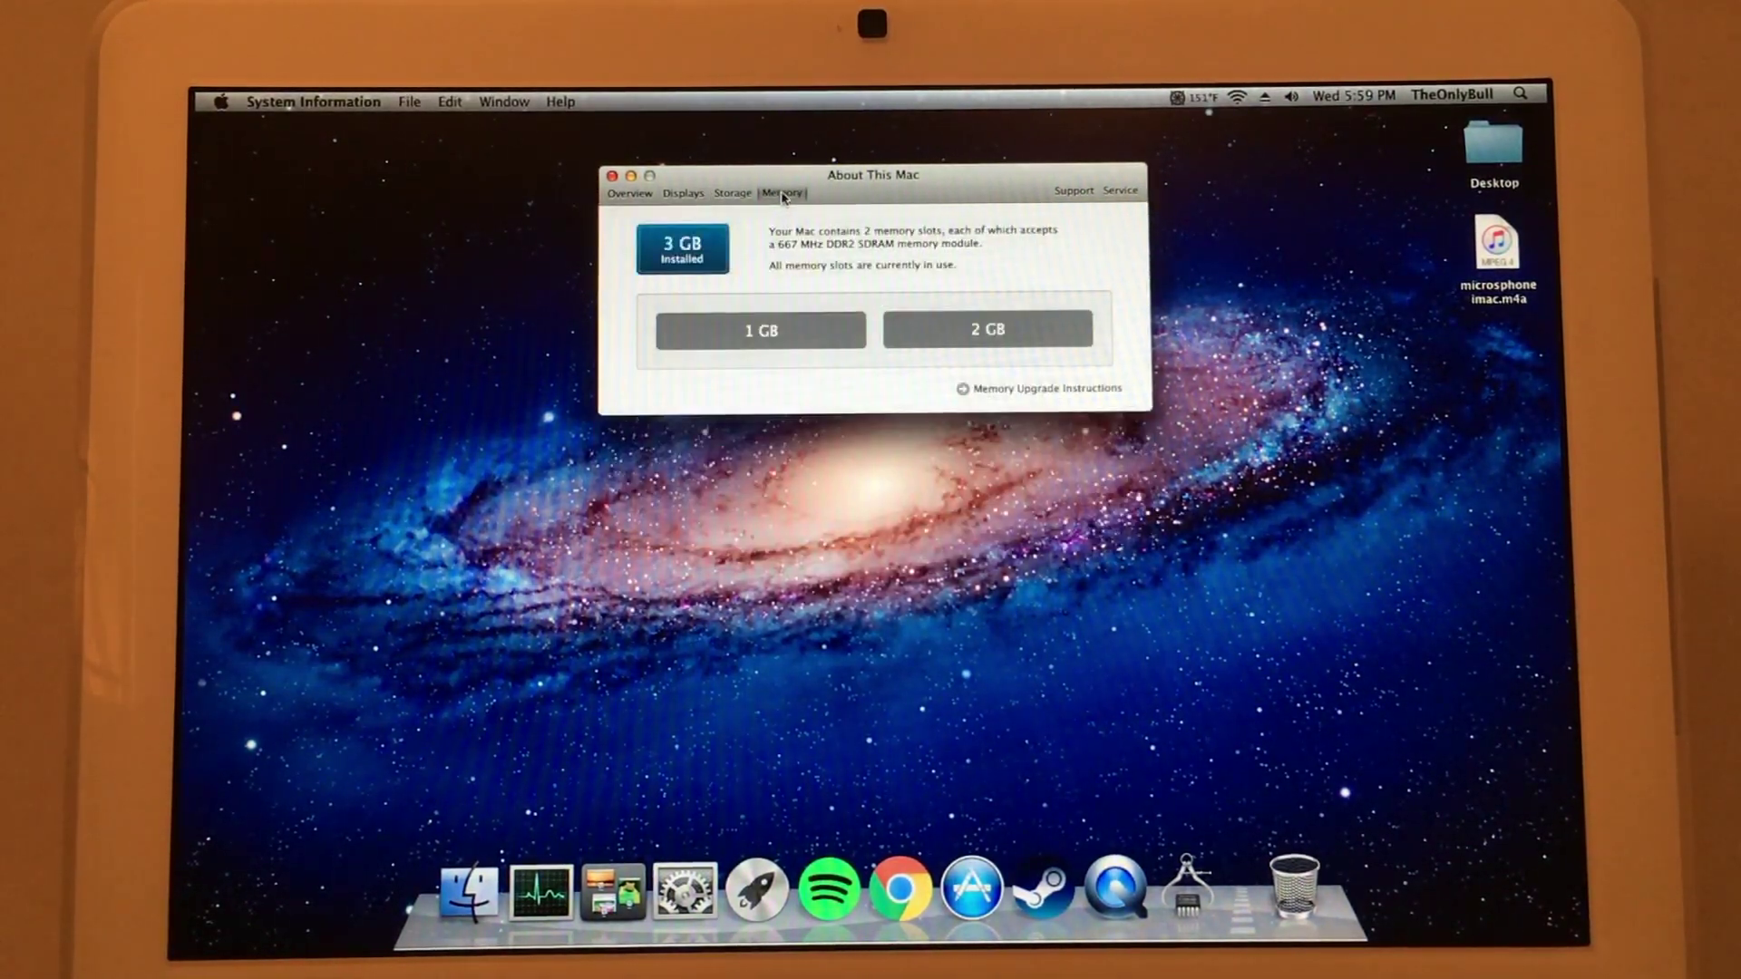
left_click(614, 176)
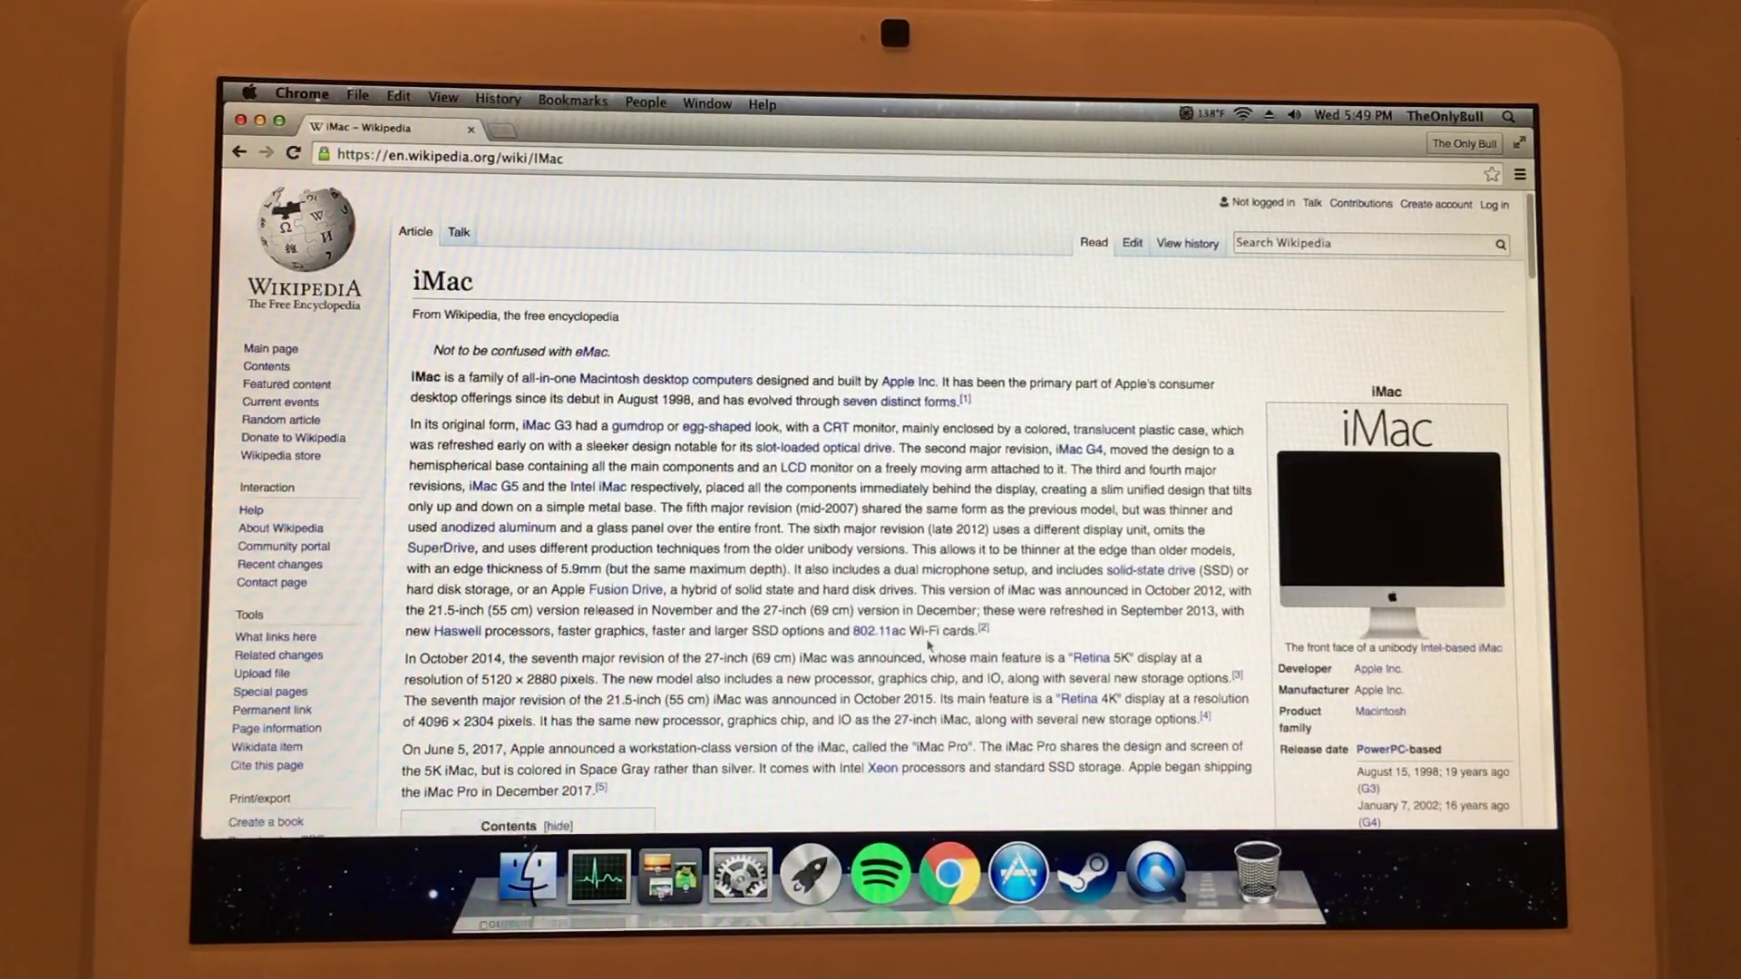
left_click_drag(1528, 208, 1538, 594)
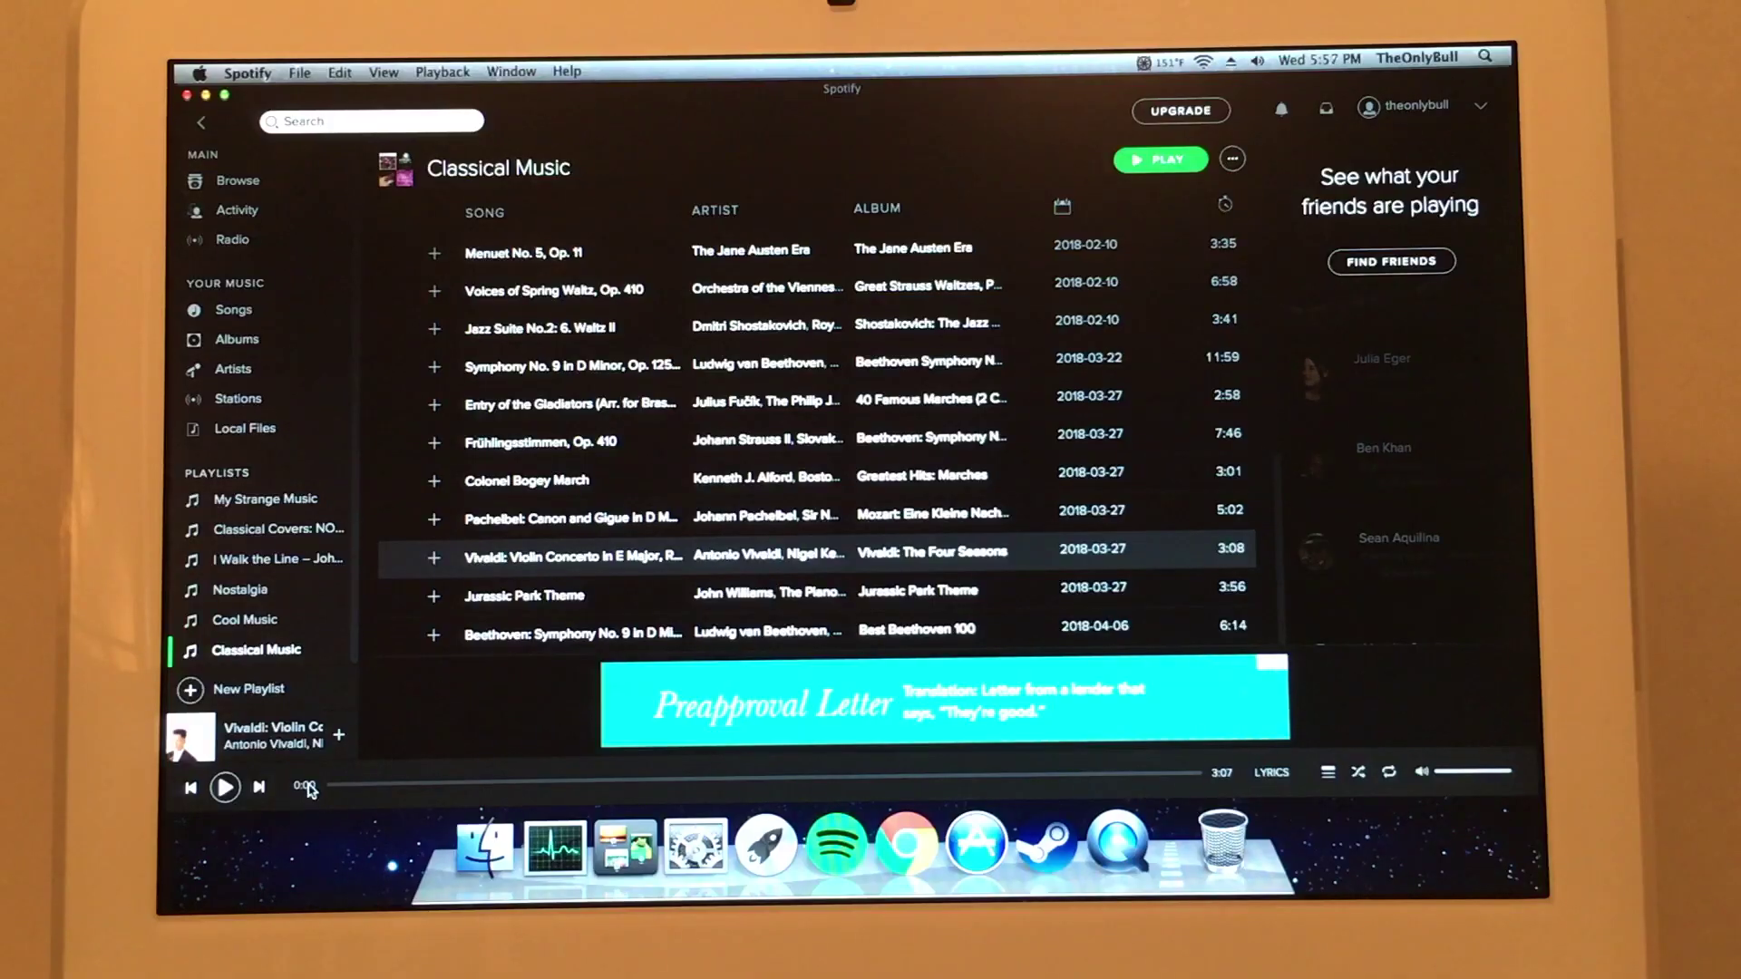
Play the Vivaldi Violin Concerto in E Major in Spotify's Classical Music playlist.
left_click(227, 786)
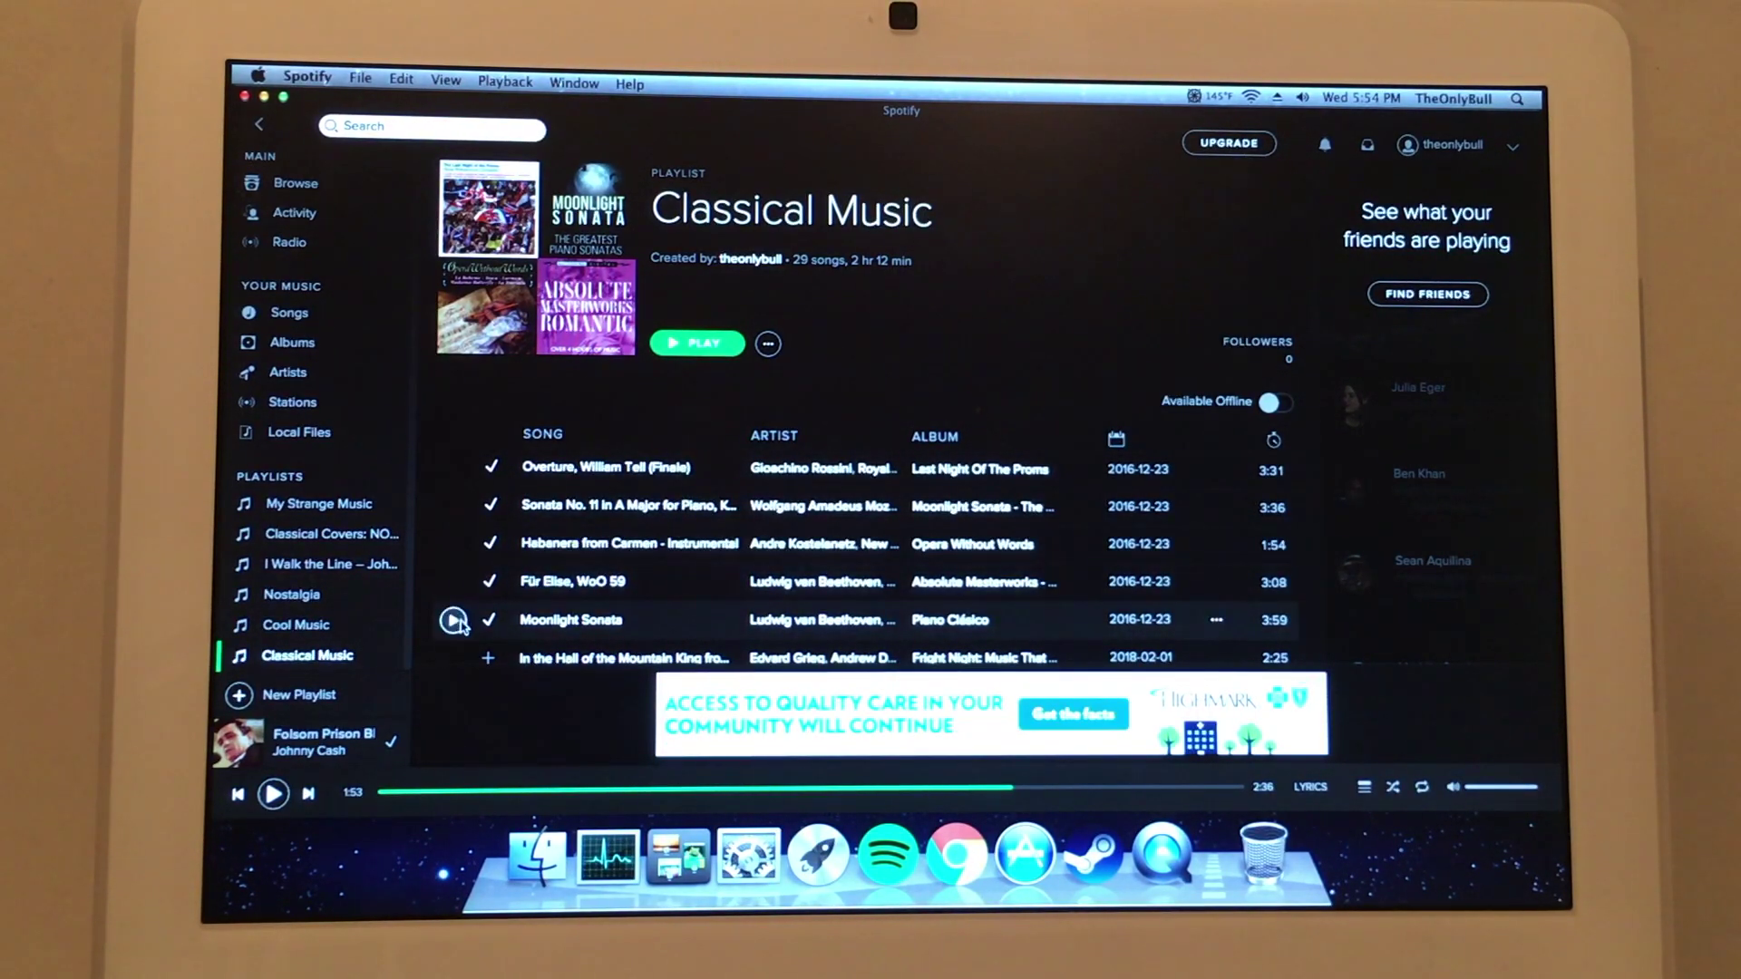
scroll(1313, 313, "down", 5)
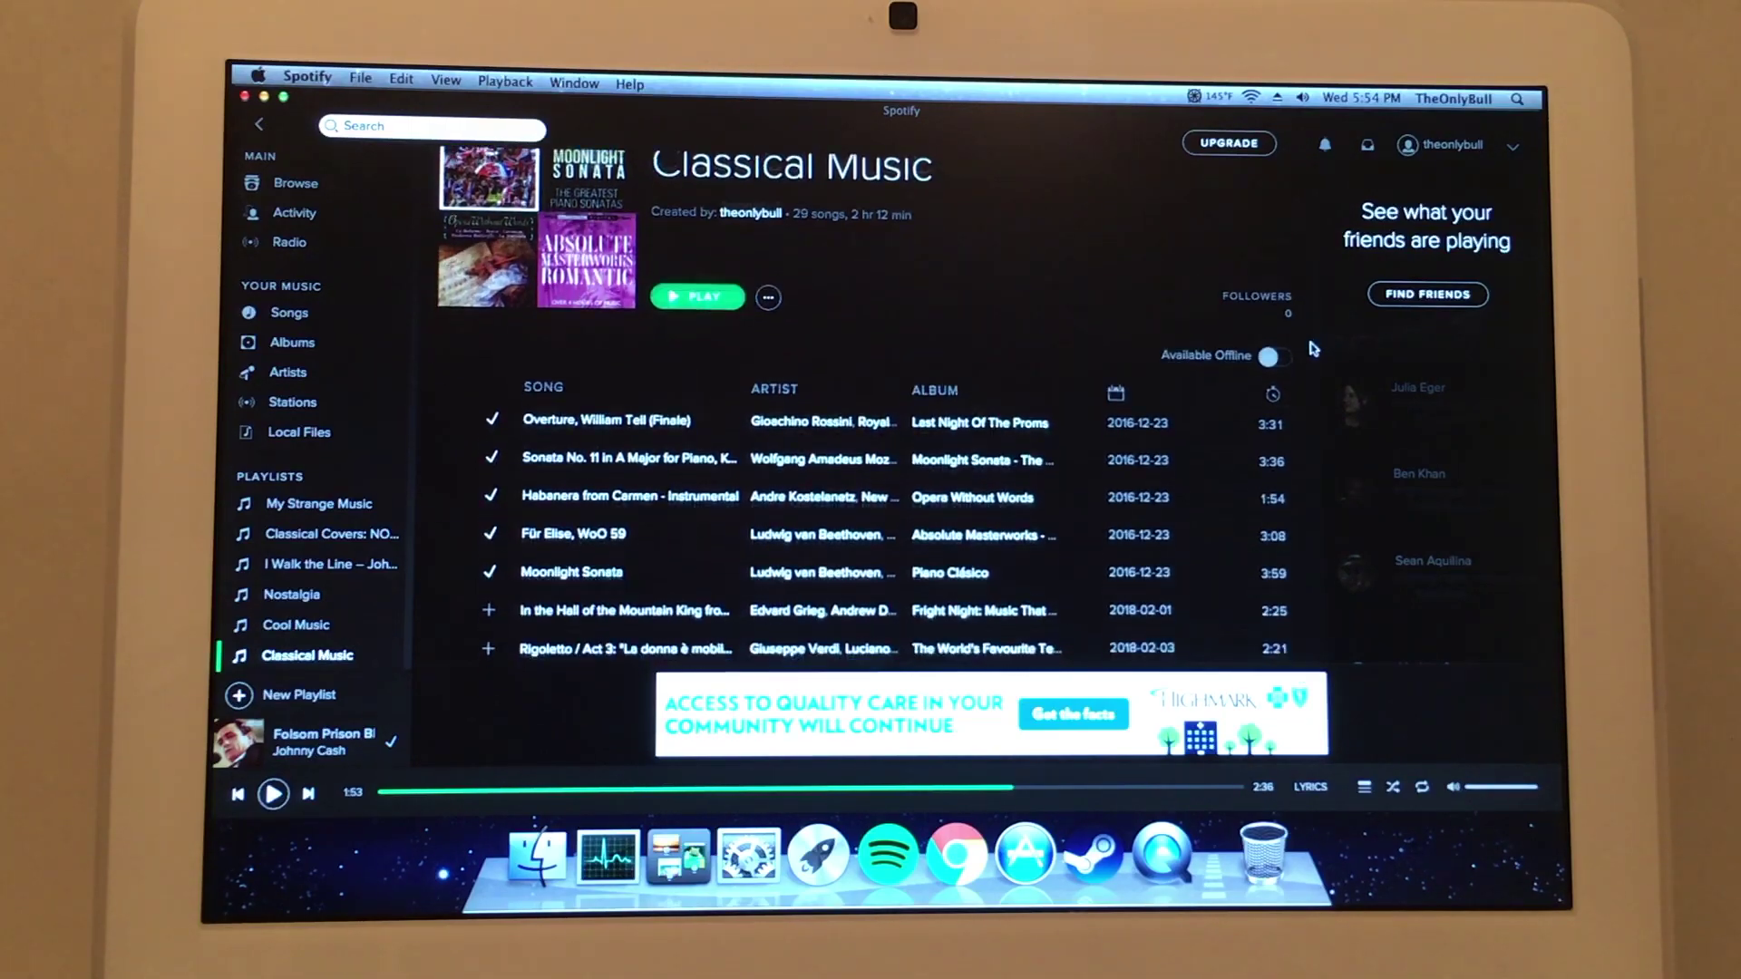
scroll(1312, 313, "down", 5)
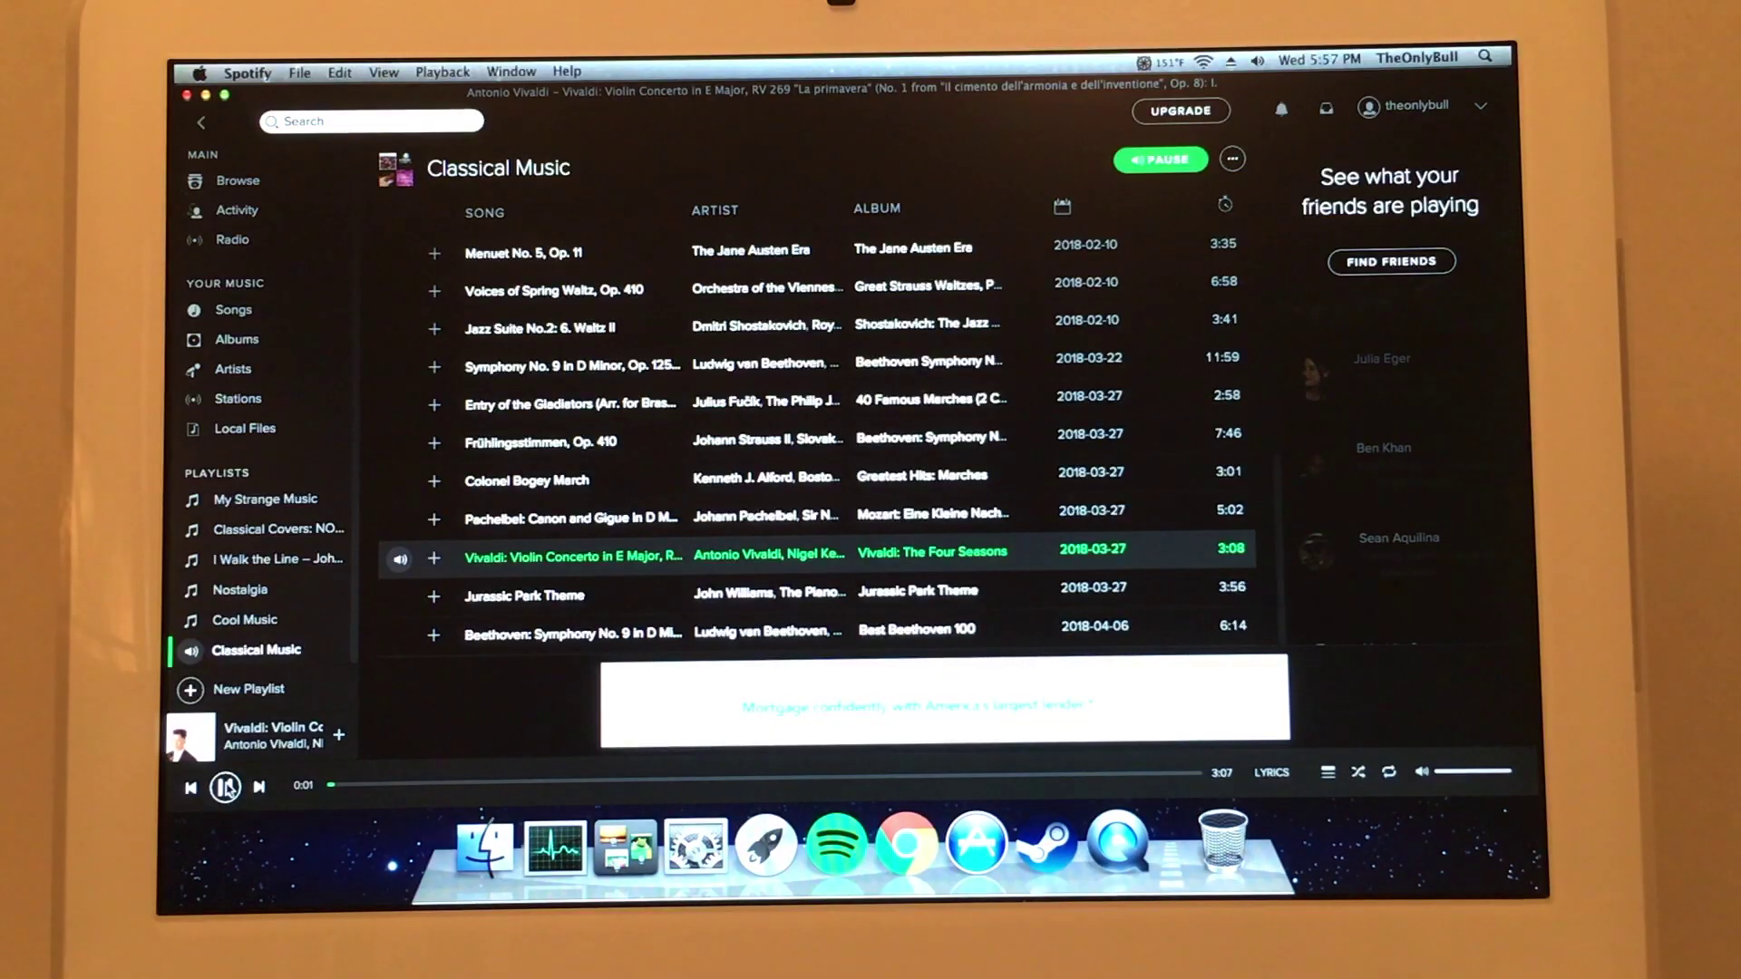